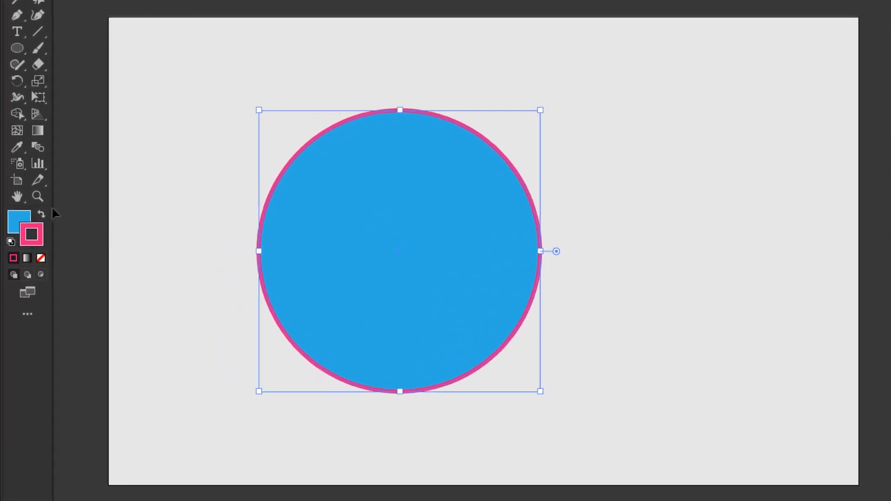
- Reset the circle to the default fill and stroke, and close the Color and Swatches panels
{"action": "left_click", "coordinate": [10, 242]}
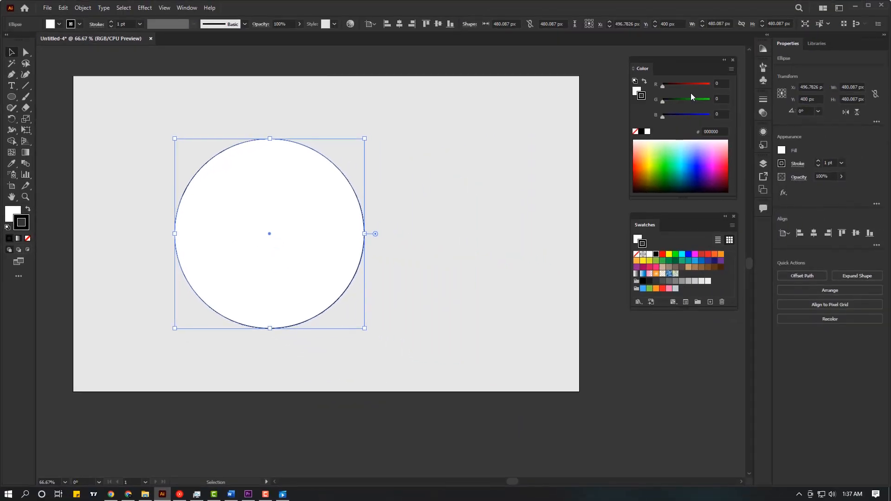
{"action": "left_click", "coordinate": [736, 59]}
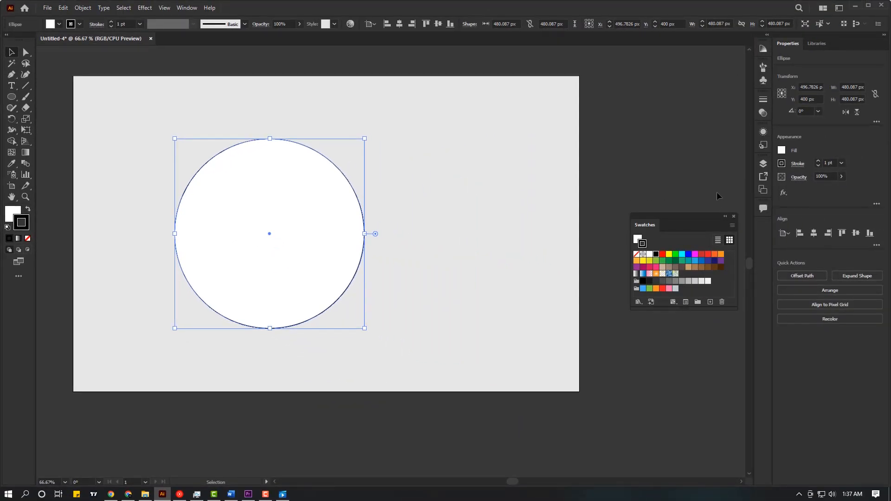
{"action": "left_click", "coordinate": [733, 217]}
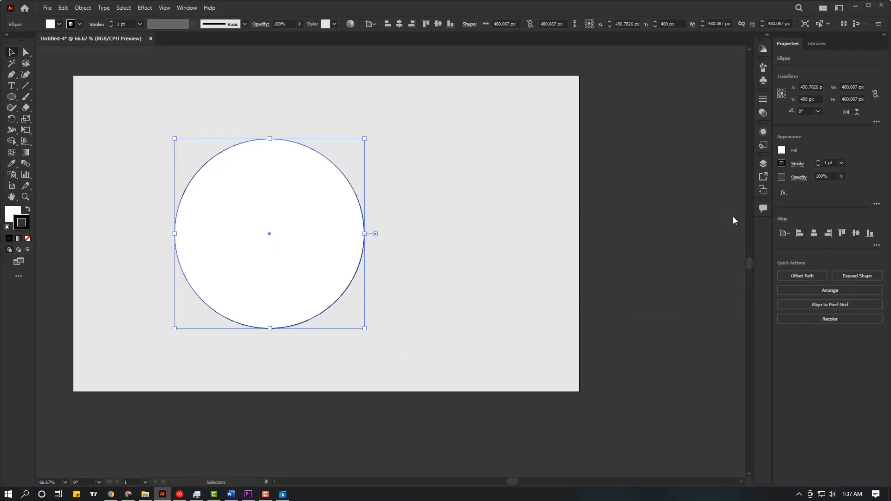
- Open the Gradient panel and move it beside the circle
{"action": "left_click", "coordinate": [187, 10]}
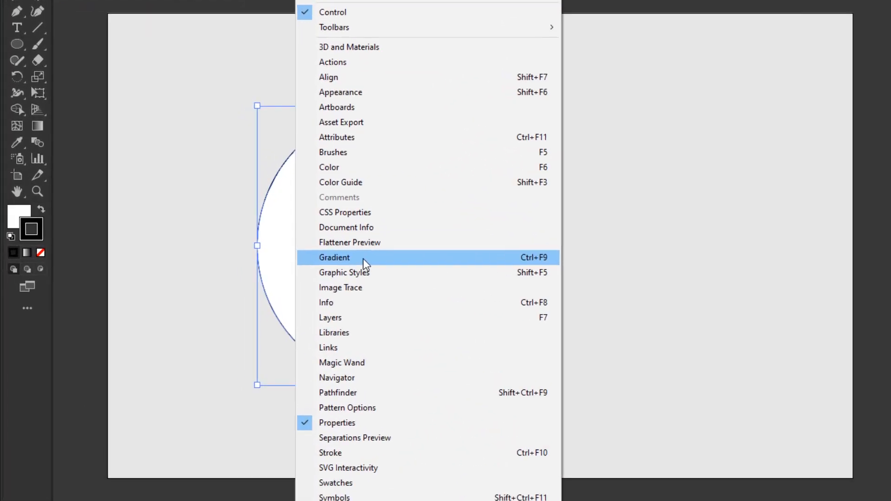
{"action": "left_click", "coordinate": [367, 259]}
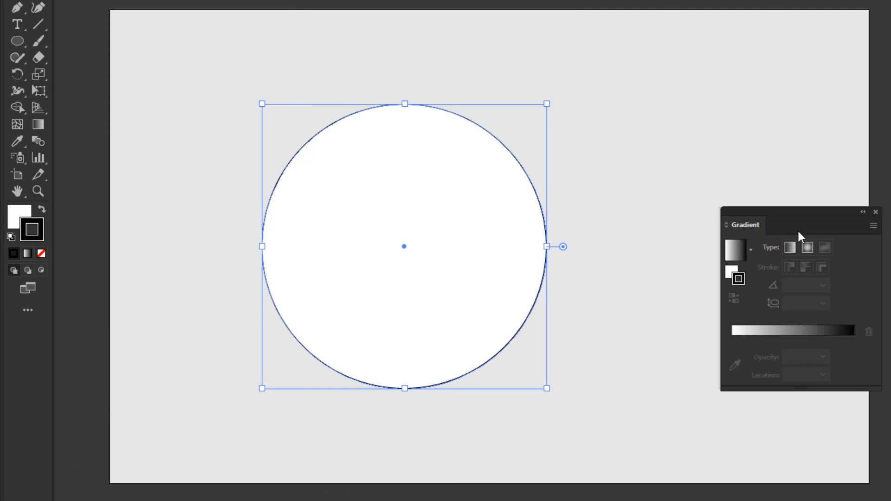
{"action": "left_click_drag", "start_coordinate": [733, 204], "coordinate": [690, 178]}
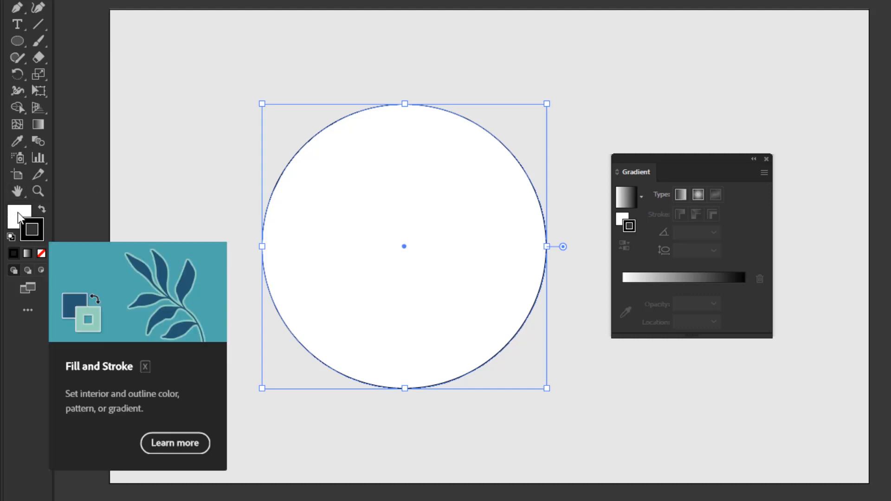
- Apply the default linear gradient to the circle's fill
{"action": "left_click", "coordinate": [18, 212]}
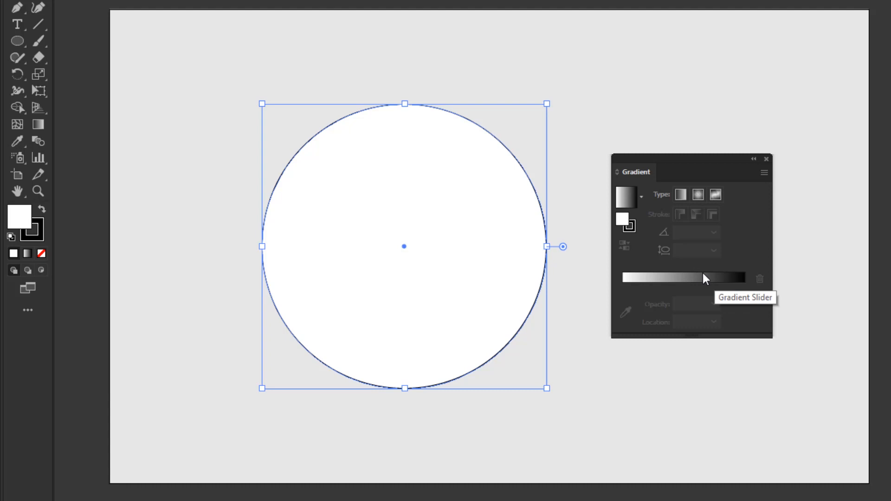
{"action": "left_click", "coordinate": [677, 278]}
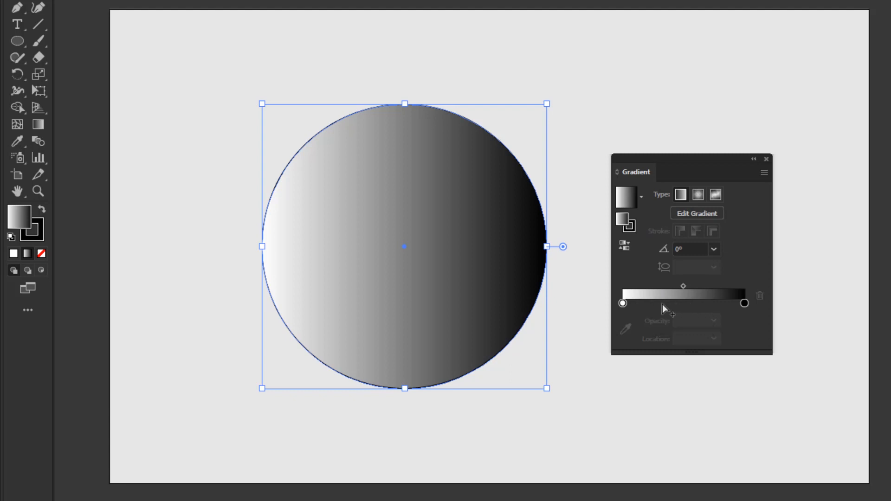
- Set the gradient's left color stop to red
{"action": "left_click", "coordinate": [622, 304]}
{"action": "left_click", "coordinate": [743, 303]}
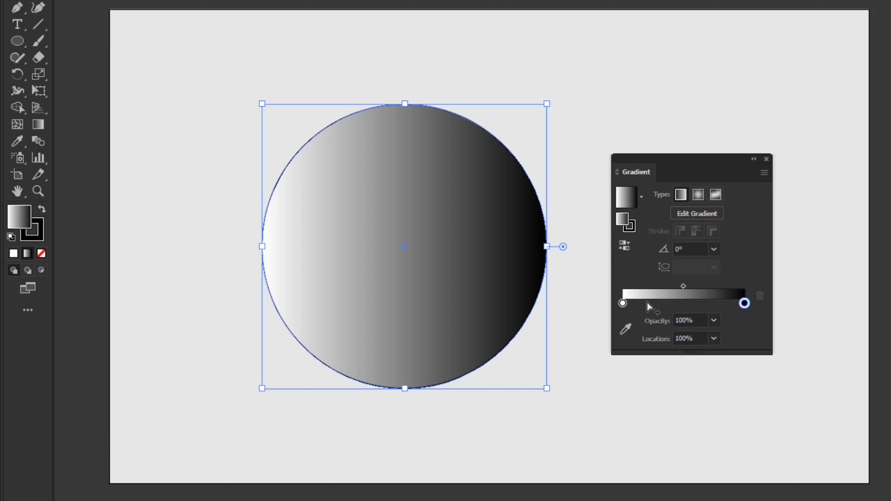
{"action": "left_click", "coordinate": [622, 304]}
{"action": "double_click", "coordinate": [623, 303]}
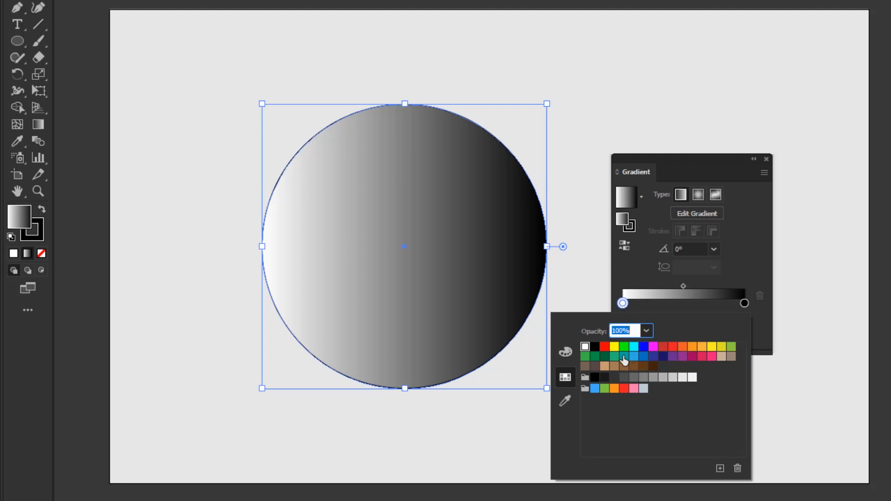
{"action": "left_click", "coordinate": [604, 346]}
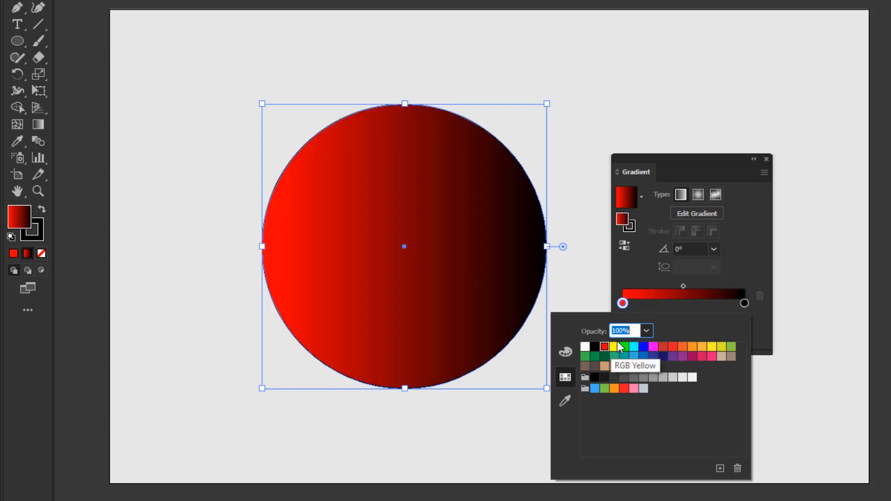
{"action": "left_click", "coordinate": [690, 308]}
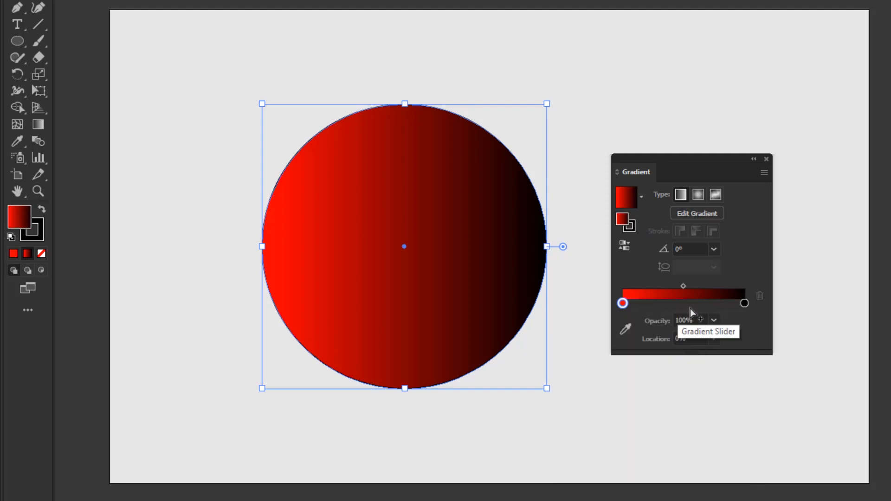
- Set the gradient's right color stop to blue
{"action": "left_click", "coordinate": [744, 304]}
{"action": "double_click", "coordinate": [744, 304]}
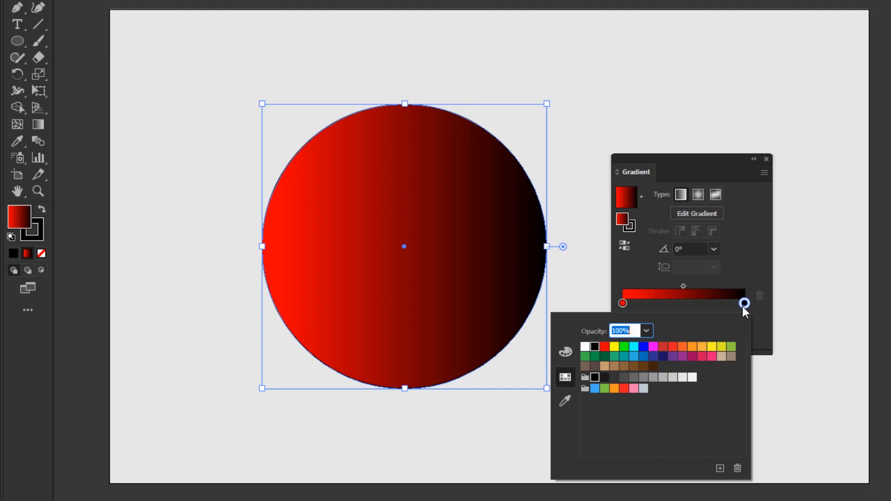
{"action": "left_click", "coordinate": [640, 354]}
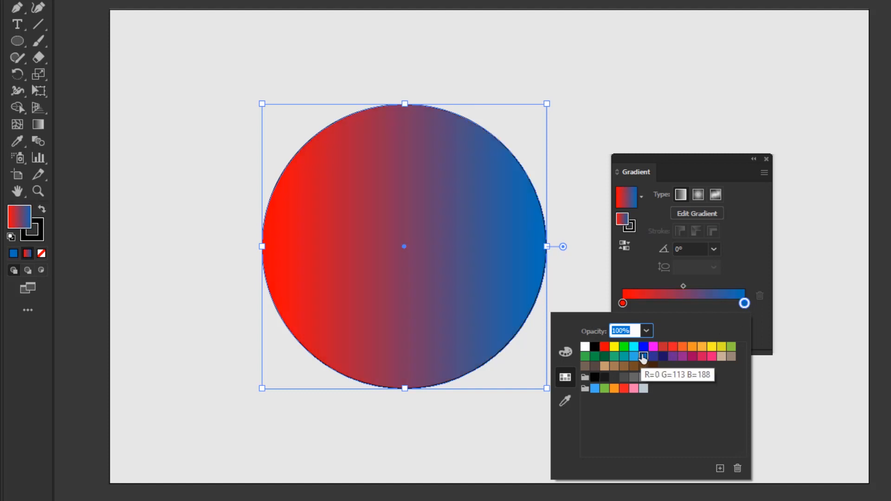
- Add a color stop at about 31.56% and color it pink
{"action": "left_click", "coordinate": [661, 304]}
{"action": "left_click", "coordinate": [661, 305]}
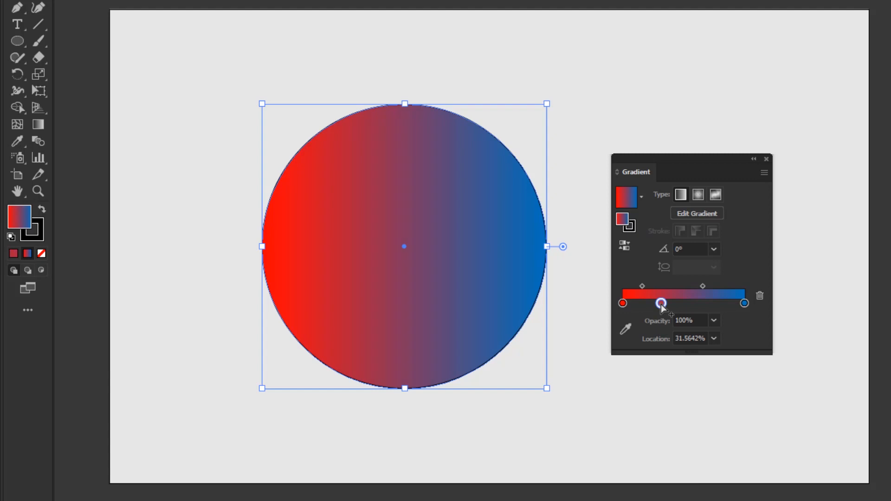
{"action": "double_click", "coordinate": [661, 303]}
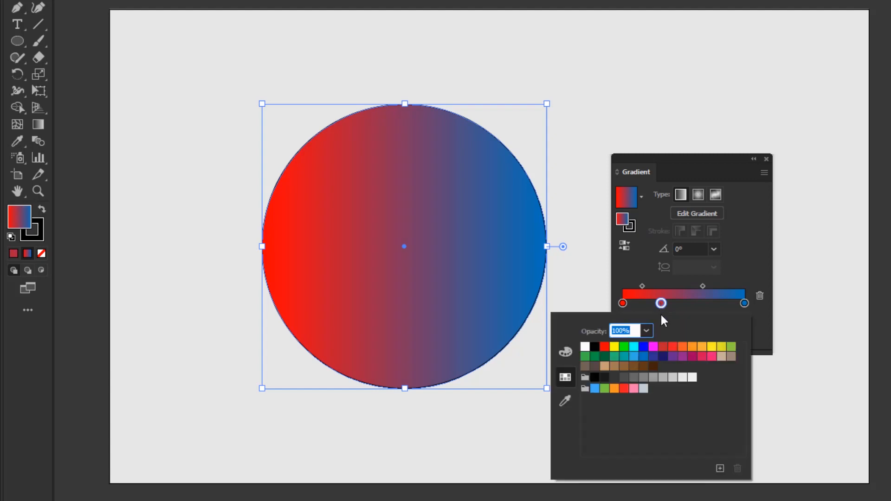
{"action": "left_click", "coordinate": [711, 356]}
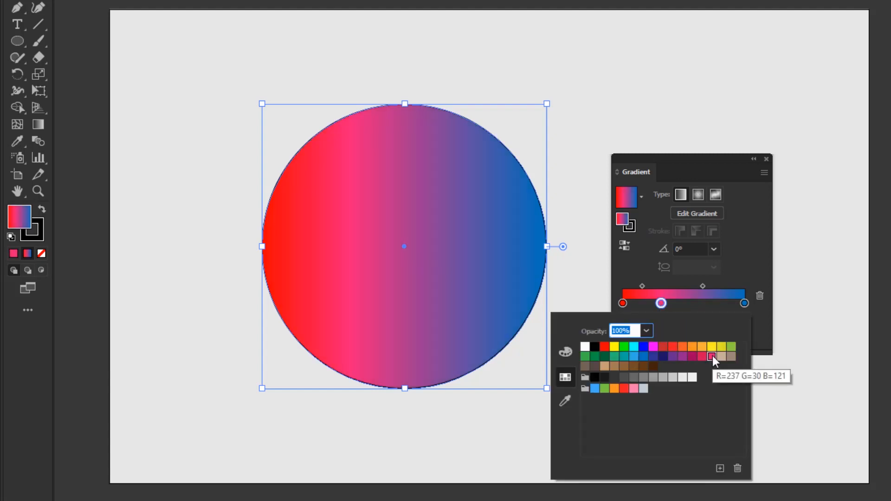
- Add another color stop at about 66.2% and color it yellow
{"action": "left_click", "coordinate": [704, 304]}
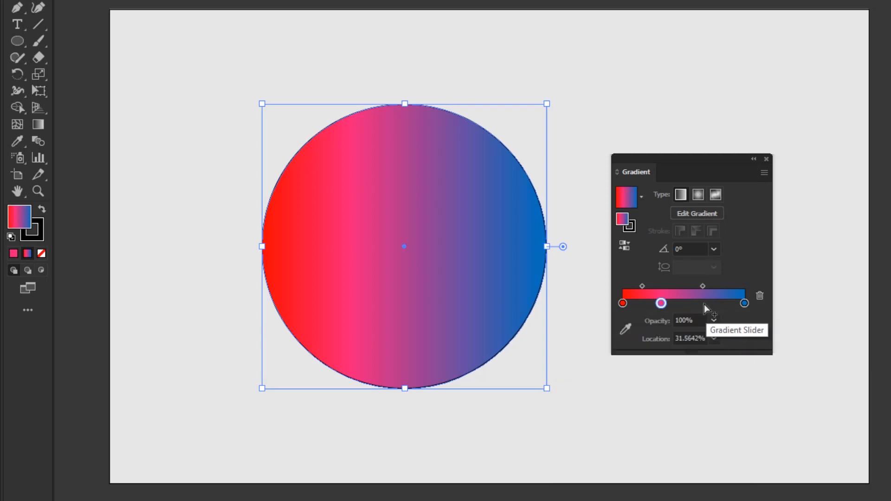
{"action": "double_click", "coordinate": [704, 304]}
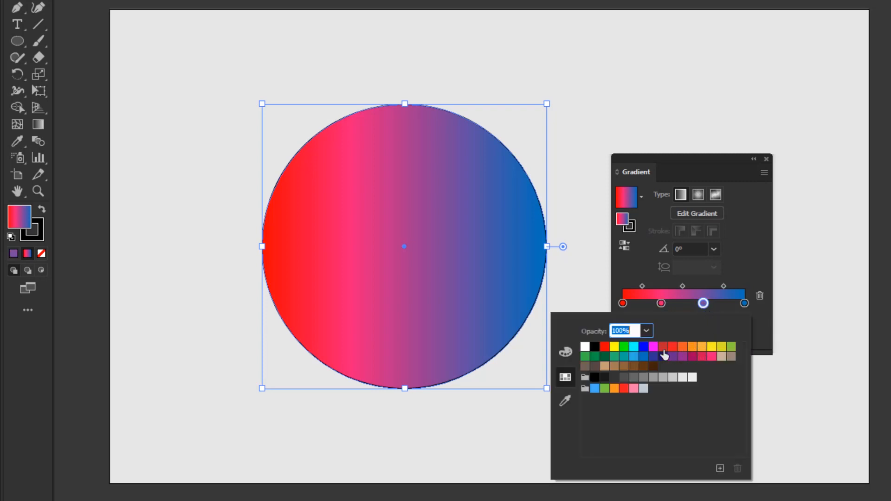
{"action": "left_click", "coordinate": [625, 349]}
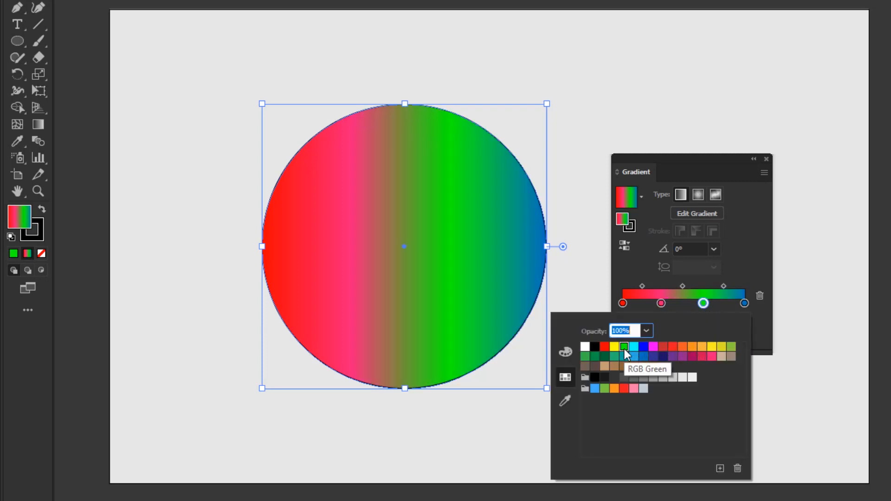
{"action": "left_click", "coordinate": [615, 348]}
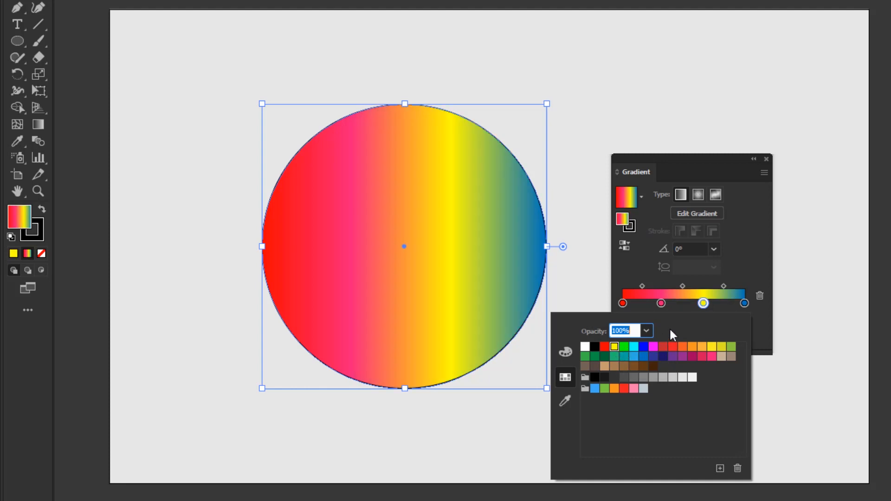
- Set the gradient angle to 45°
{"action": "left_click", "coordinate": [713, 250]}
{"action": "left_click", "coordinate": [713, 249]}
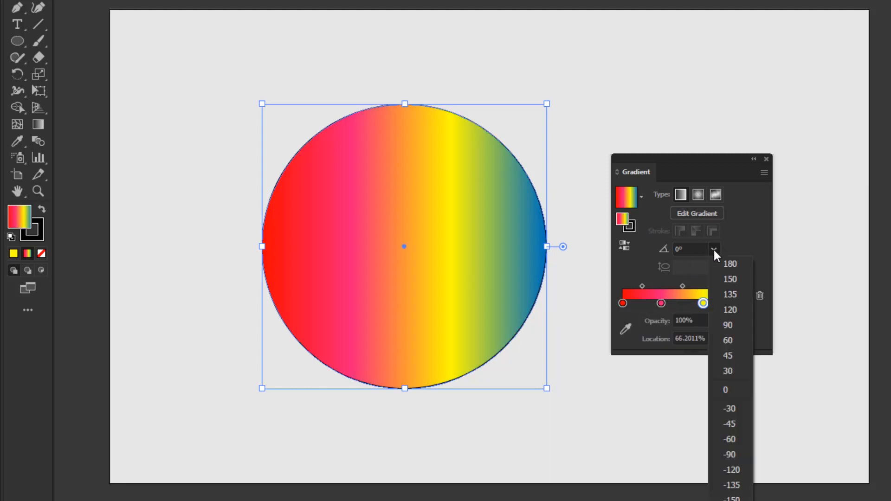
{"action": "left_click", "coordinate": [728, 356]}
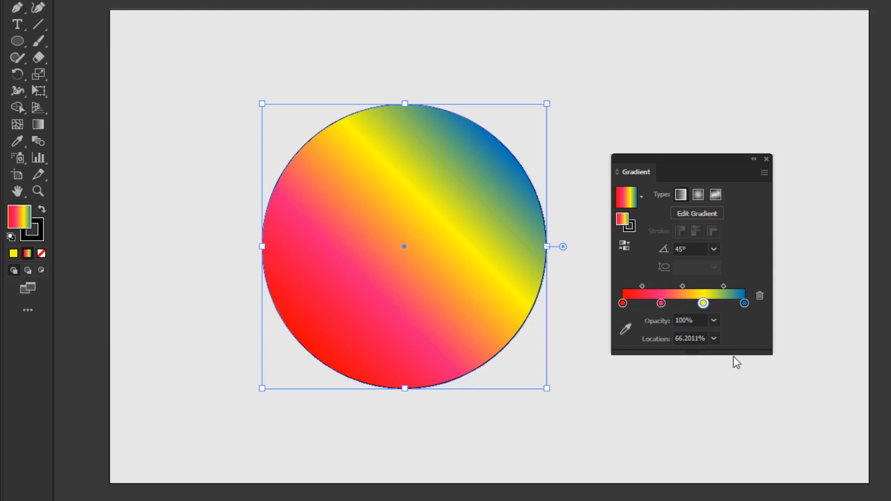
- Switch the fill to a radial gradient and remove the middle color stops
{"action": "left_click", "coordinate": [698, 195]}
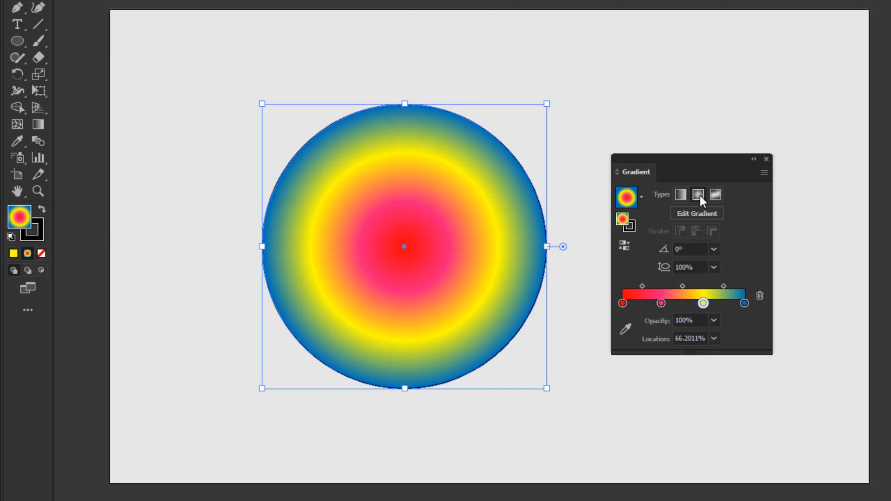
{"action": "left_click", "coordinate": [703, 305]}
{"action": "left_click_drag", "start_coordinate": [704, 305], "coordinate": [664, 321]}
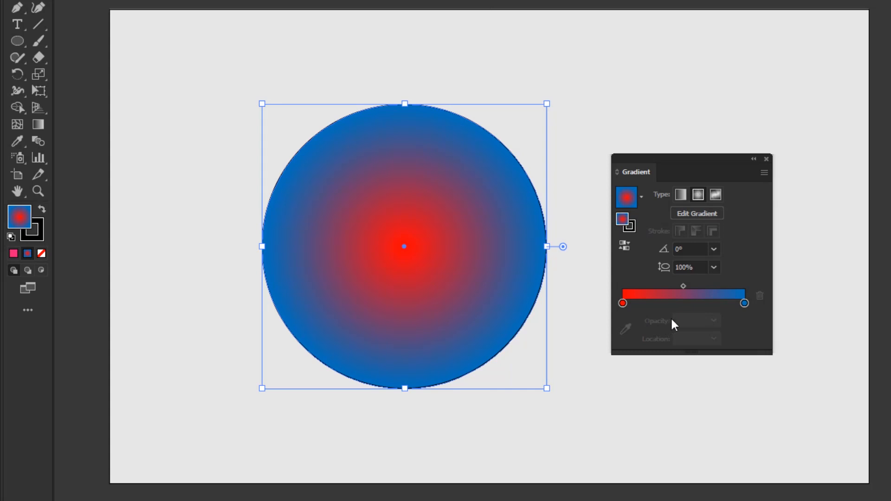
- Switch to a freeform gradient with points and move two of its color points inward
{"action": "left_click", "coordinate": [716, 195]}
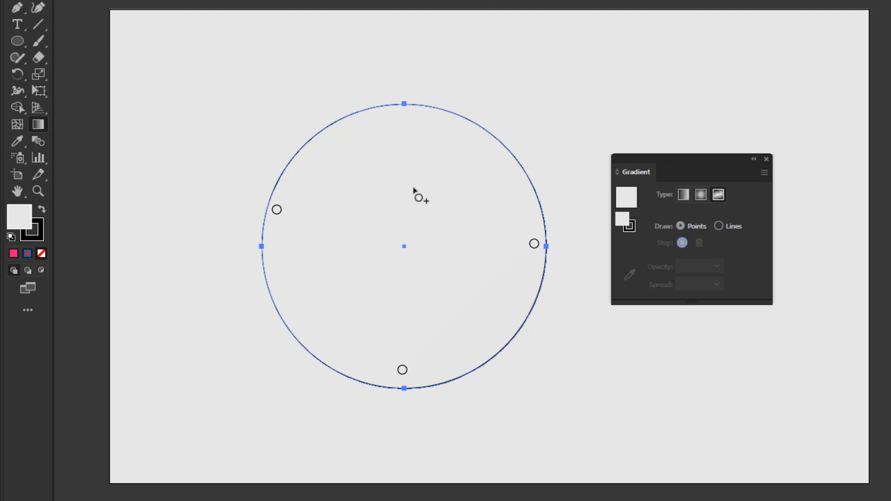
{"action": "left_click_drag", "start_coordinate": [277, 209], "coordinate": [329, 187]}
{"action": "left_click_drag", "start_coordinate": [402, 371], "coordinate": [378, 348]}
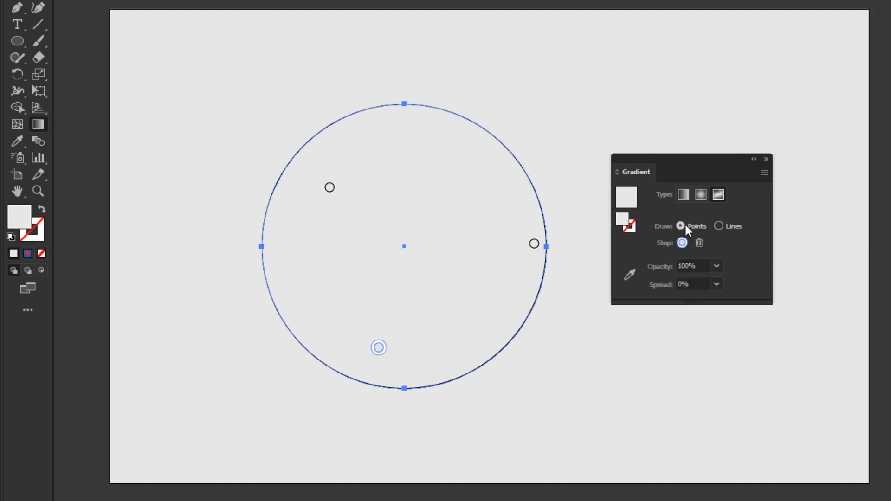
- Add three new color points inside the circle: upper right, lower right and left of centre
{"action": "left_click", "coordinate": [449, 189]}
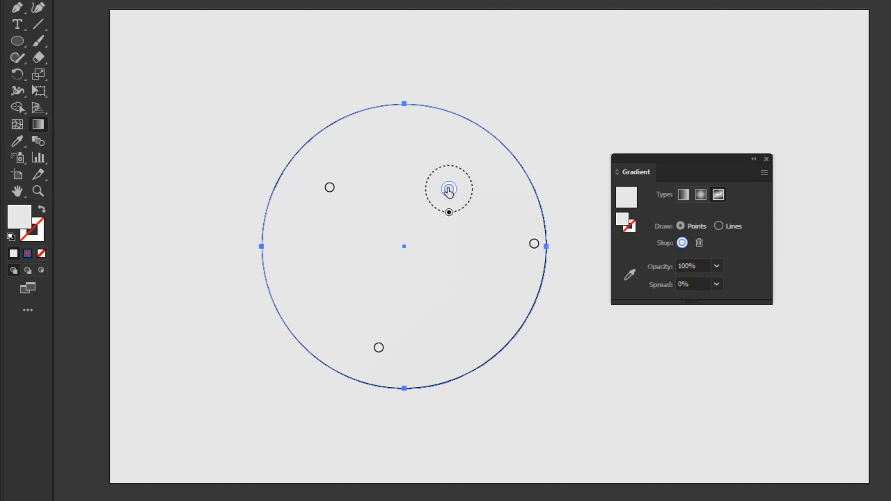
{"action": "left_click", "coordinate": [437, 311]}
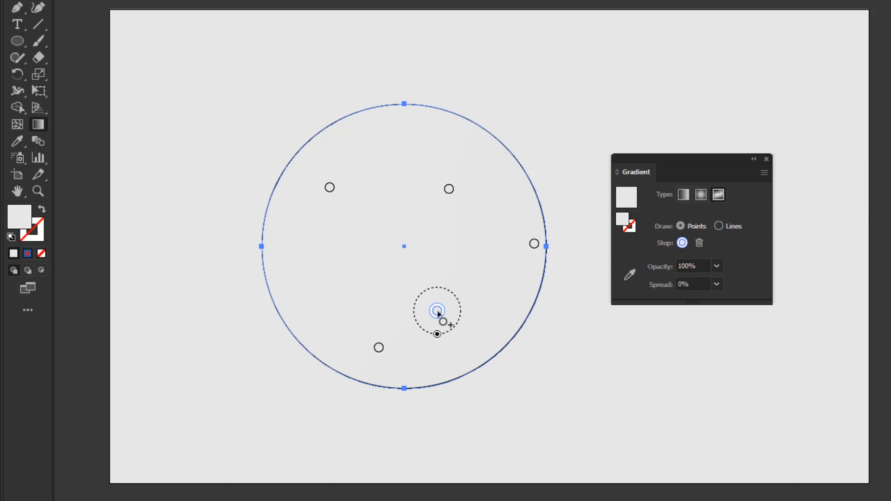
{"action": "left_click", "coordinate": [345, 267]}
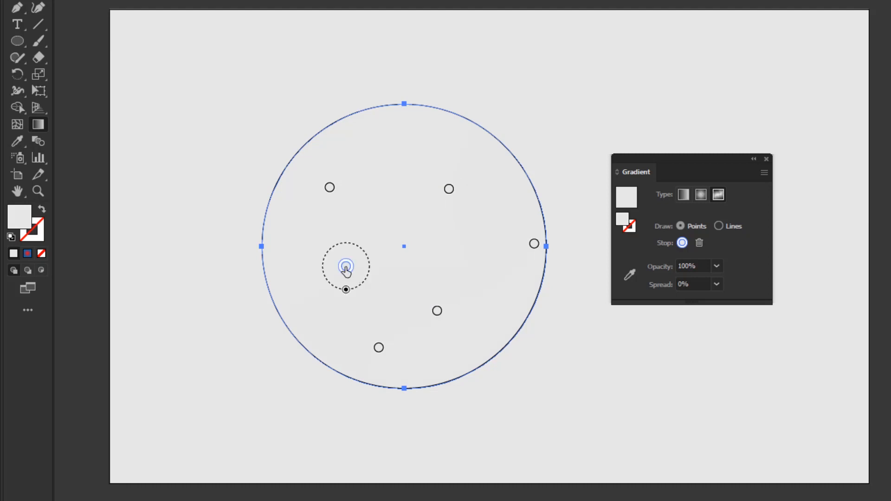
- Color the left-of-centre point yellow and the lower-right point pink
{"action": "double_click", "coordinate": [346, 267]}
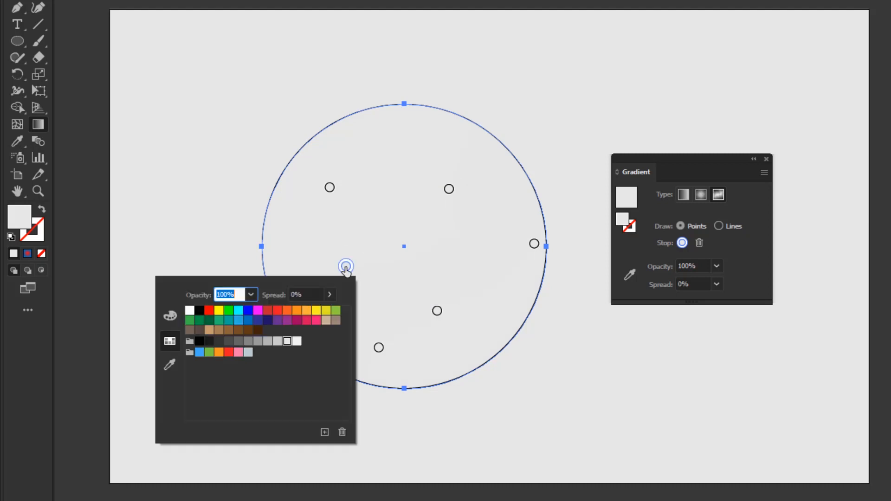
{"action": "left_click", "coordinate": [219, 311]}
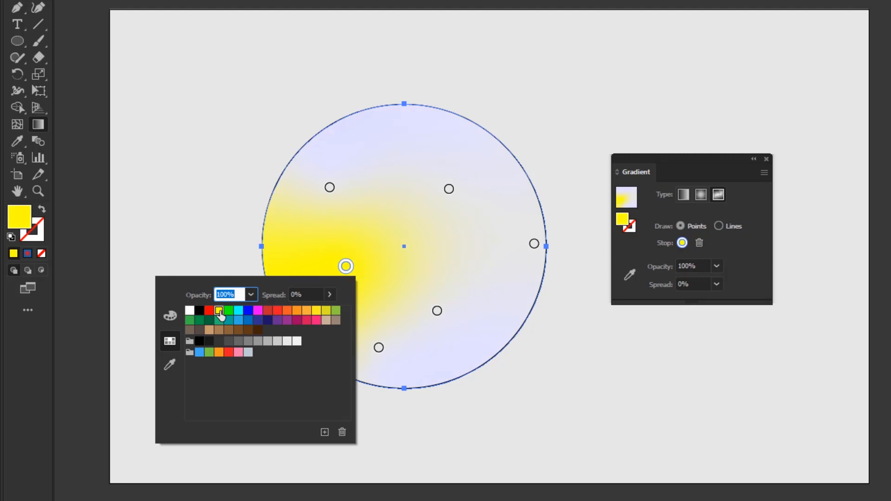
{"action": "left_click", "coordinate": [436, 310]}
{"action": "double_click", "coordinate": [436, 311]}
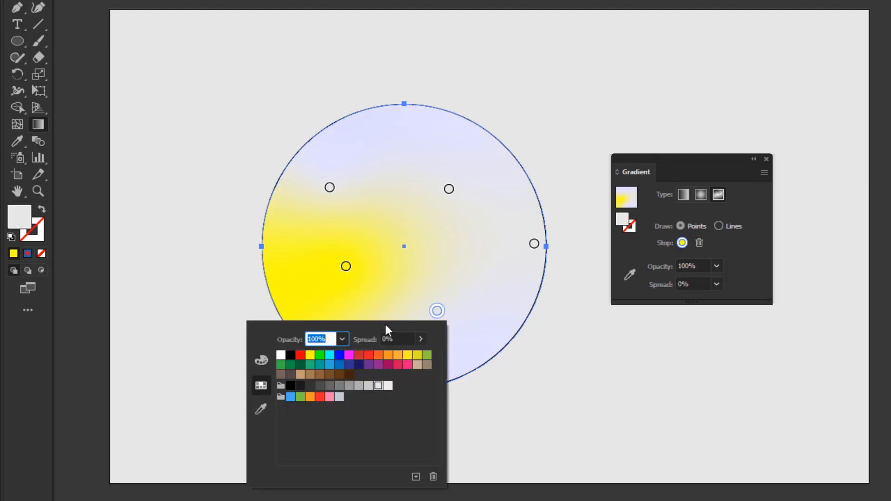
{"action": "left_click", "coordinate": [408, 364]}
- Color the upper-right point cyan blue
{"action": "double_click", "coordinate": [450, 190]}
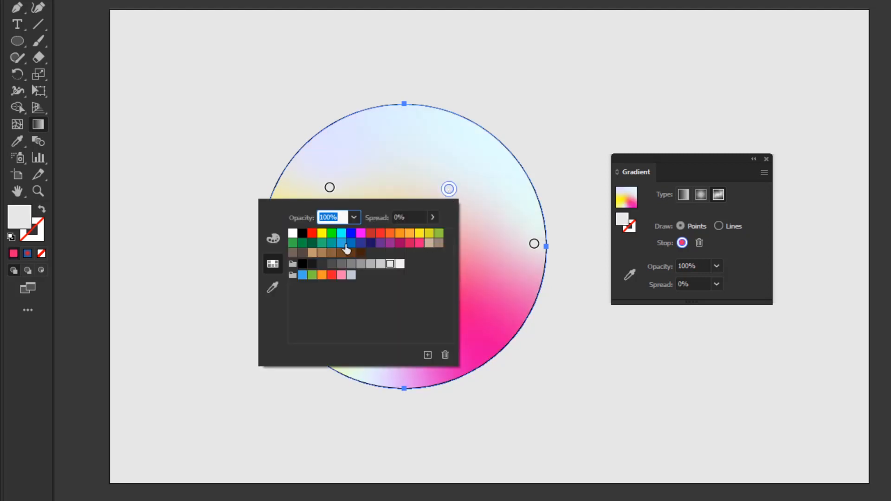
{"action": "left_click", "coordinate": [342, 243]}
- Close the swatch popup and move the upper-left color point inward toward the circle's centre
{"action": "left_click", "coordinate": [331, 189]}
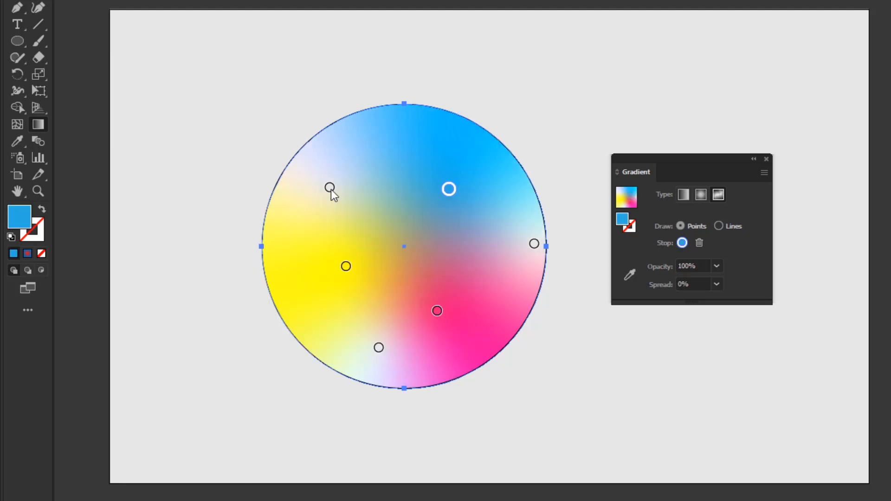
{"action": "left_click_drag", "start_coordinate": [330, 188], "coordinate": [384, 211]}
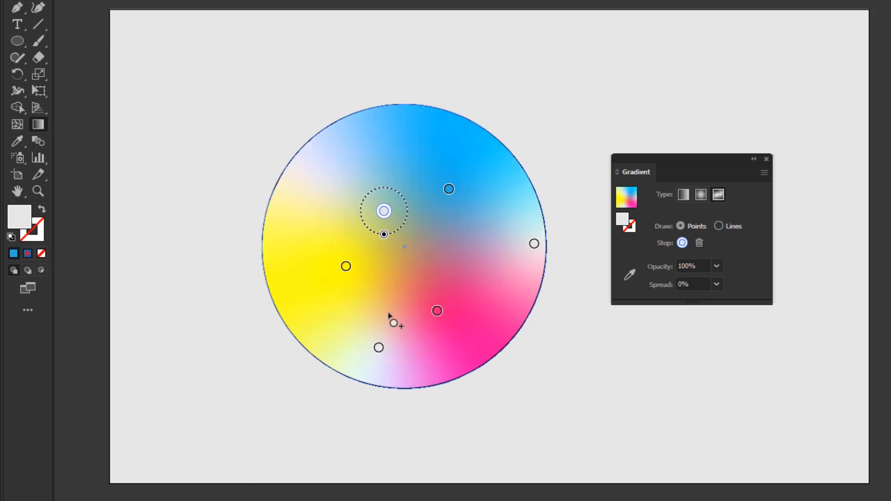
- Color the bottom color point yellow-green from the swatches
{"action": "double_click", "coordinate": [379, 347]}
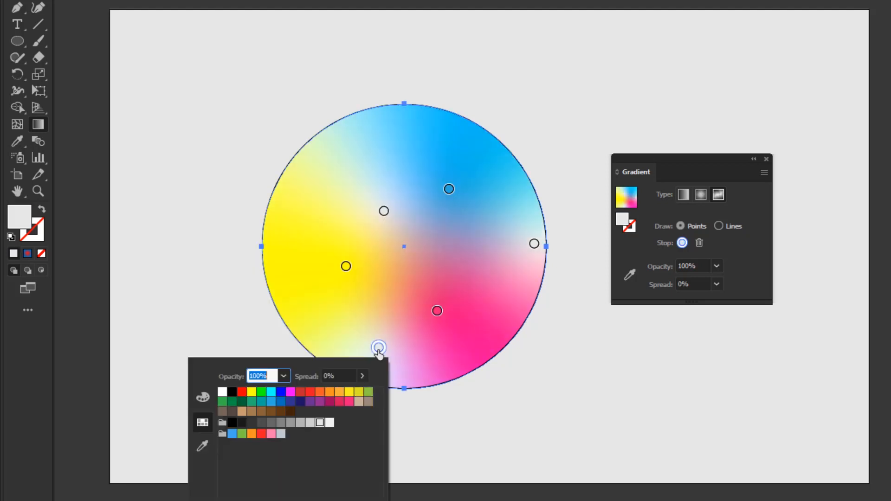
{"action": "left_click", "coordinate": [358, 392]}
- Select the point on the circle's right edge and color it light grey-blue
{"action": "left_click", "coordinate": [534, 244]}
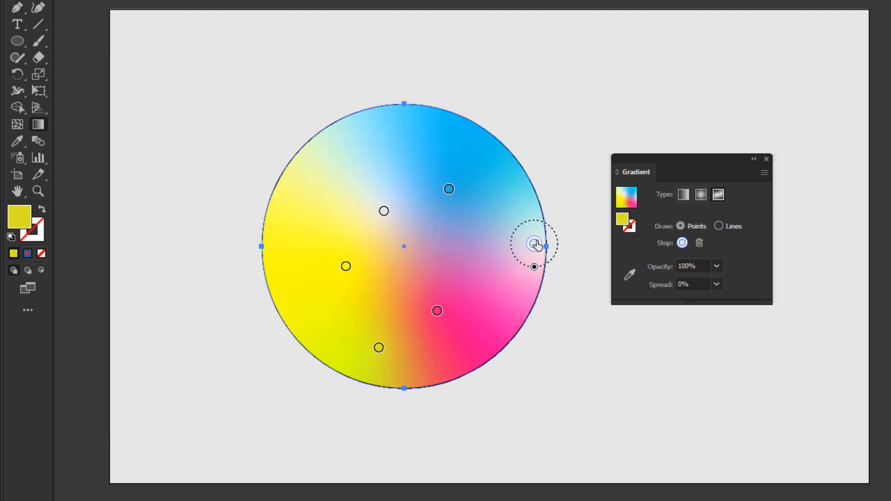
{"action": "double_click", "coordinate": [534, 244]}
{"action": "left_click", "coordinate": [436, 331]}
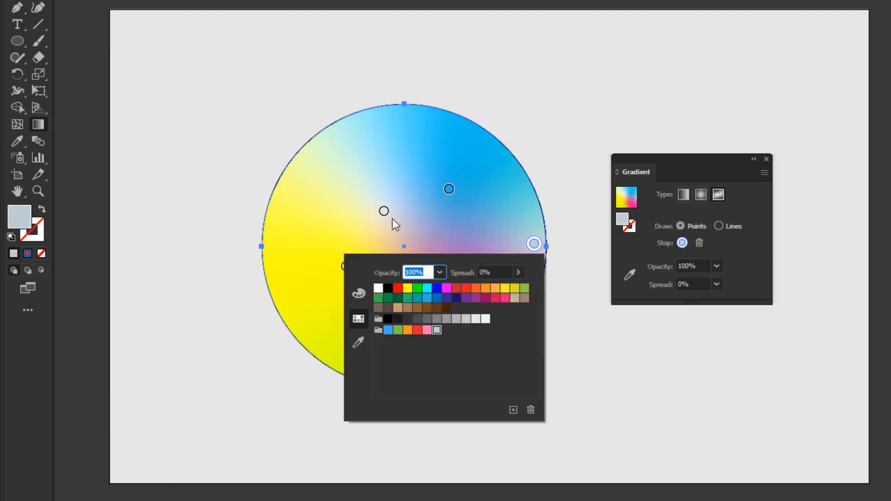
- Color the color point near the centre cyan
{"action": "double_click", "coordinate": [384, 211]}
{"action": "left_click", "coordinate": [277, 255]}
- Move the cyan point to the upper left, the yellow point further left and the pink point further right
{"action": "left_click_drag", "start_coordinate": [386, 209], "coordinate": [341, 174]}
{"action": "left_click_drag", "start_coordinate": [346, 266], "coordinate": [311, 280]}
{"action": "left_click_drag", "start_coordinate": [437, 311], "coordinate": [469, 316]}
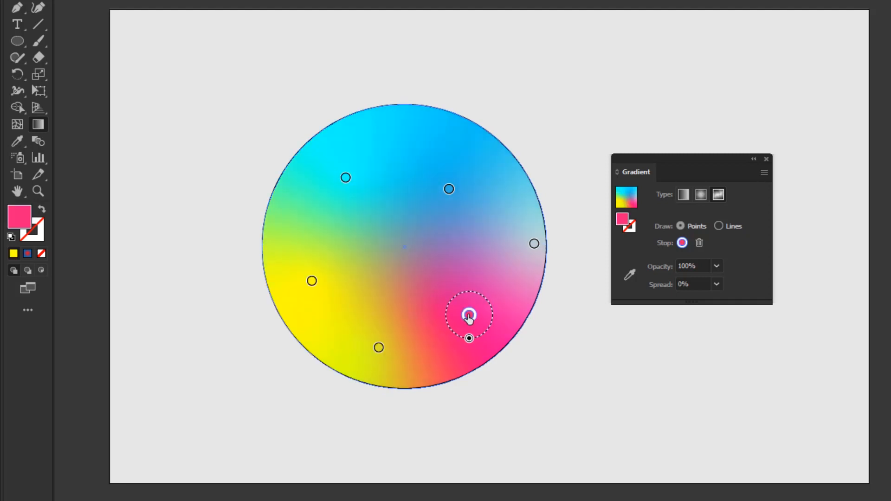
- Switch the freeform gradient to Lines and draw a curved line of three points from upper right, through below centre, to the left
{"action": "left_click", "coordinate": [718, 226]}
{"action": "left_click", "coordinate": [495, 198]}
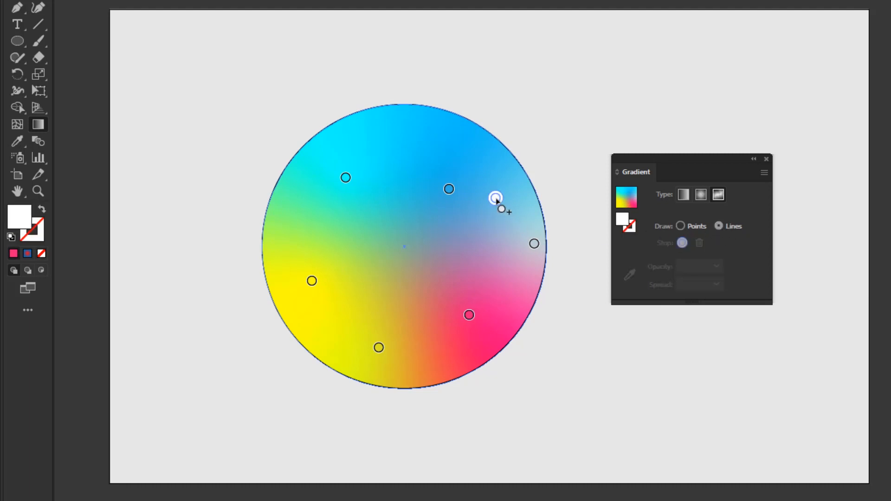
{"action": "left_click", "coordinate": [413, 276]}
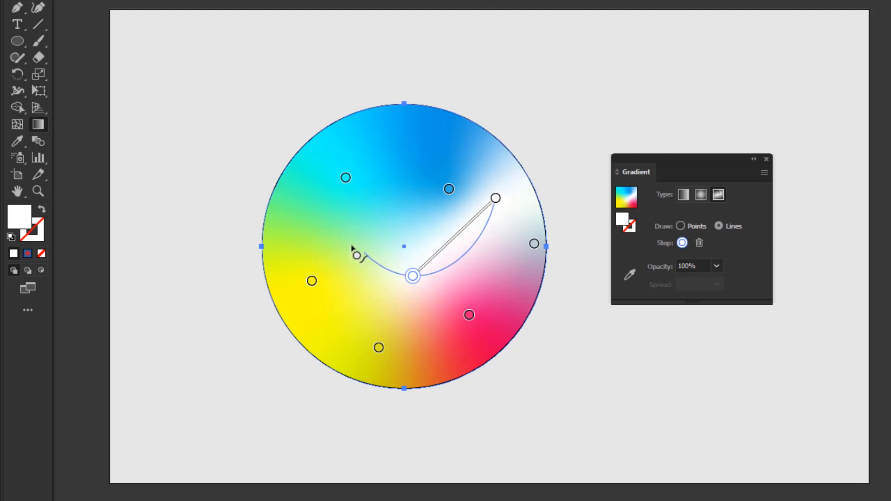
{"action": "left_click", "coordinate": [326, 222]}
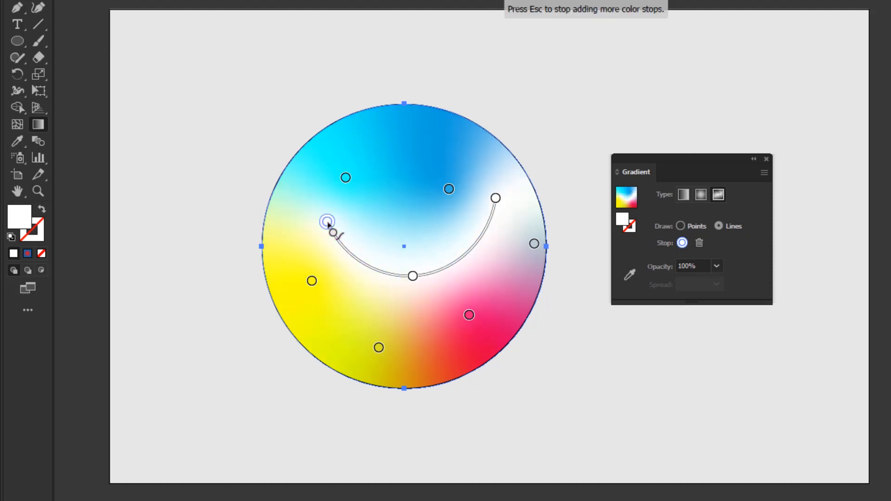
{"action": "key", "text": "Escape"}
- Color all three points of the curved gradient line cyan
{"action": "double_click", "coordinate": [327, 221]}
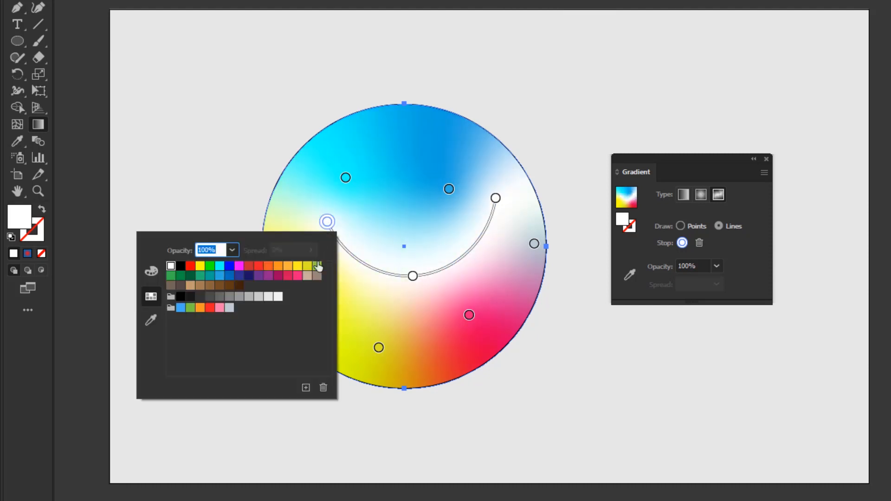
{"action": "left_click", "coordinate": [220, 267]}
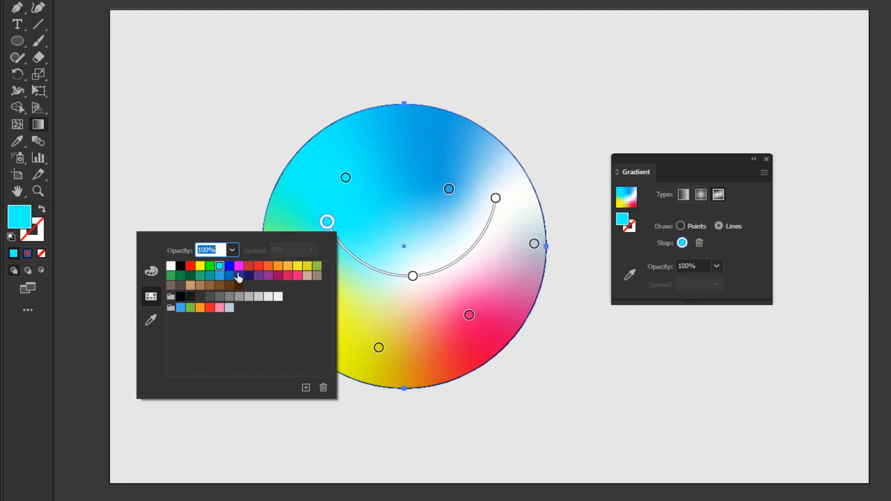
{"action": "key", "text": "Escape"}
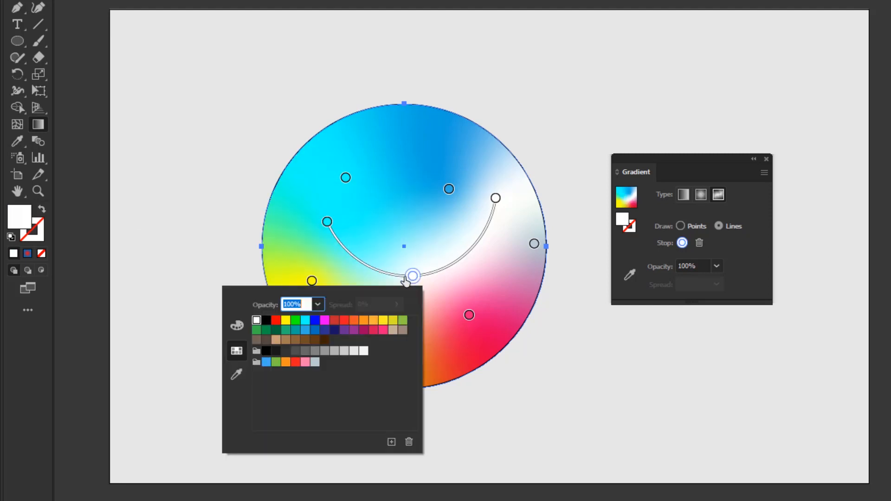
{"action": "left_click", "coordinate": [306, 321]}
{"action": "left_click", "coordinate": [496, 198]}
{"action": "double_click", "coordinate": [495, 198]}
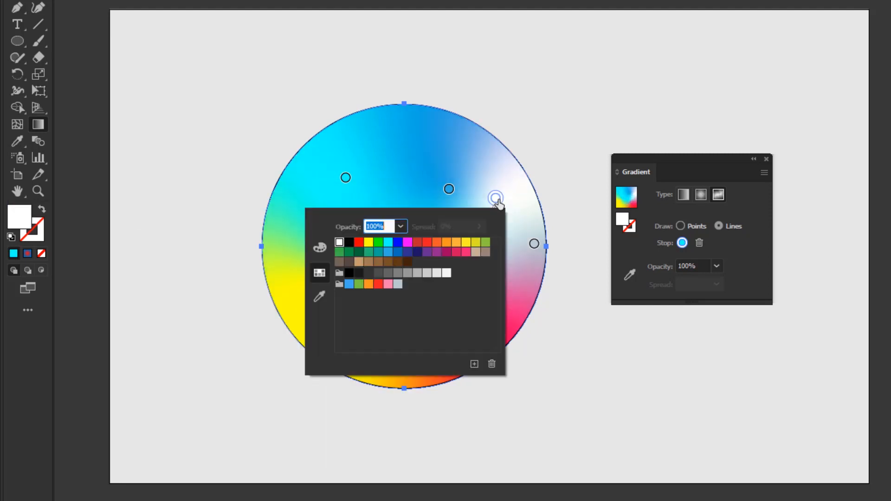
{"action": "left_click", "coordinate": [389, 242]}
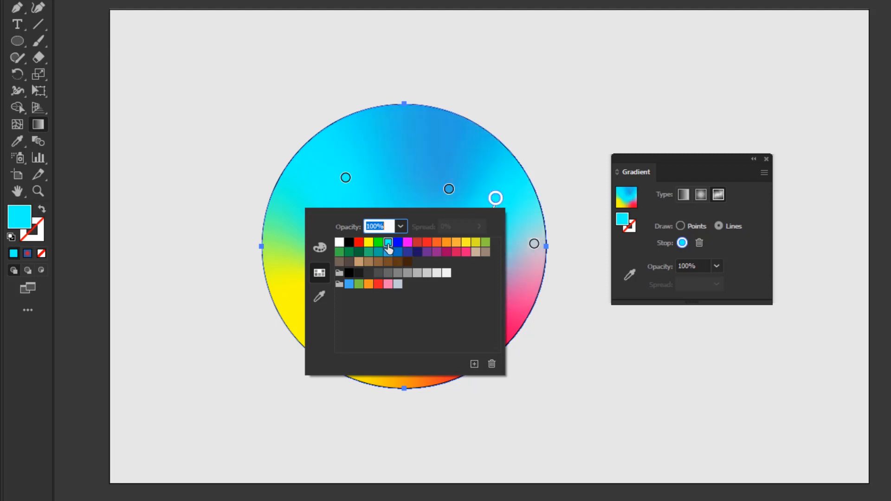
{"action": "left_click", "coordinate": [499, 199]}
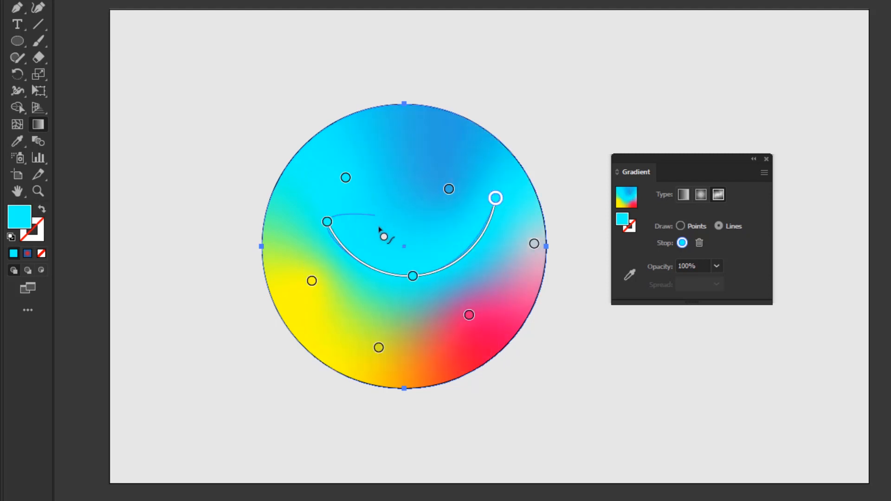
- Switch back to Points mode and color the upper-left color point pinkish red
{"action": "left_click", "coordinate": [680, 226]}
{"action": "double_click", "coordinate": [345, 177]}
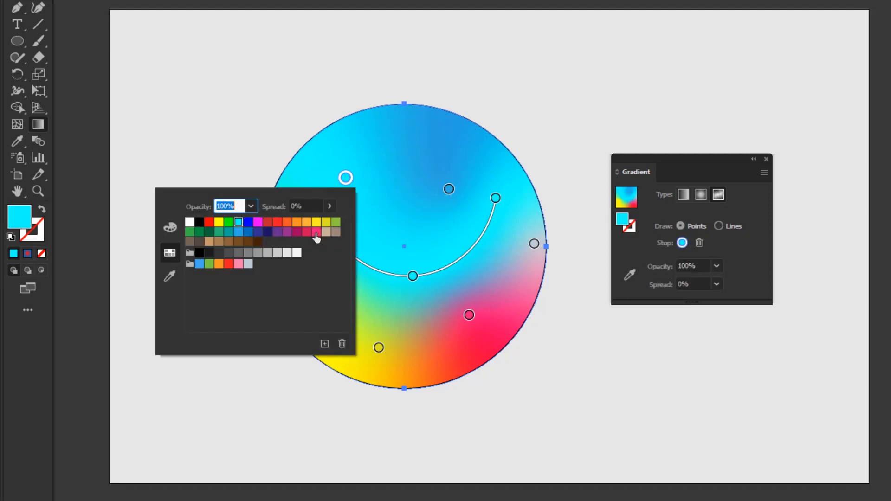
{"action": "left_click", "coordinate": [316, 234]}
- Move the upper-right color point toward the centre and color it green
{"action": "left_click", "coordinate": [449, 190]}
{"action": "left_click_drag", "start_coordinate": [448, 190], "coordinate": [418, 223]}
{"action": "double_click", "coordinate": [419, 216]}
{"action": "left_click", "coordinate": [302, 260]}
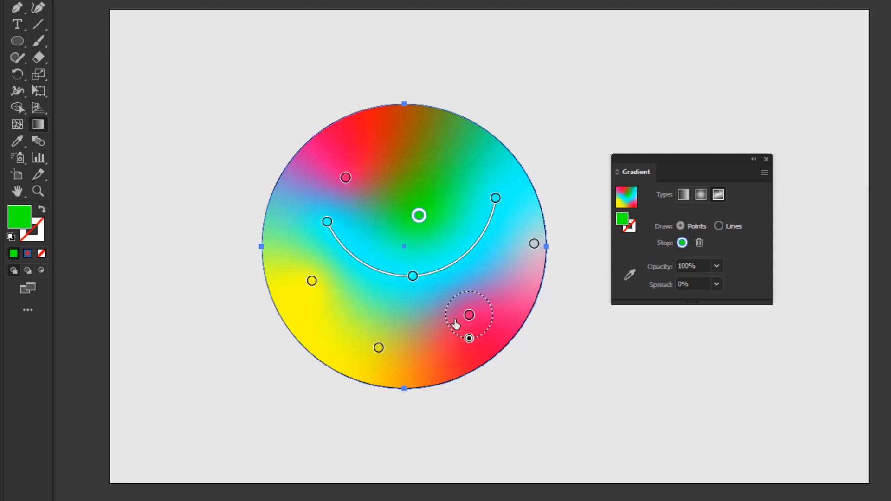
- Color the bottom color point orange and move it slightly upward
{"action": "double_click", "coordinate": [379, 347]}
{"action": "left_click", "coordinate": [340, 392]}
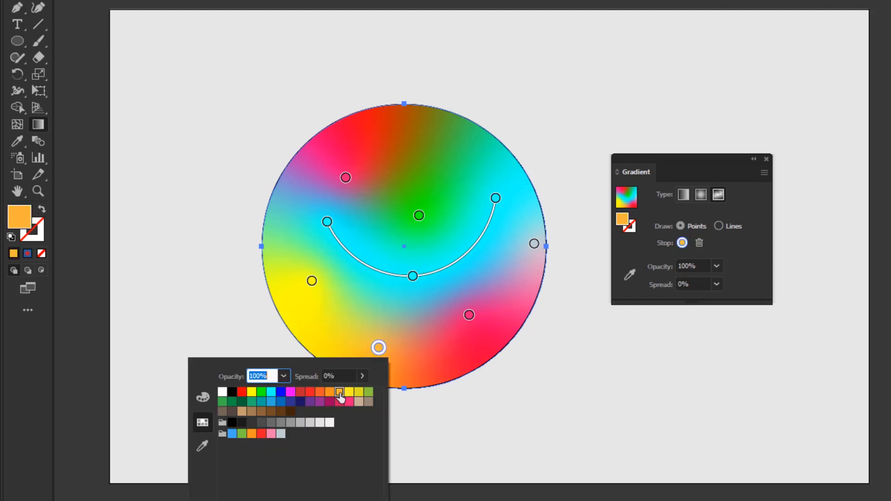
{"action": "double_click", "coordinate": [379, 347]}
{"action": "left_click_drag", "start_coordinate": [378, 347], "coordinate": [382, 330]}
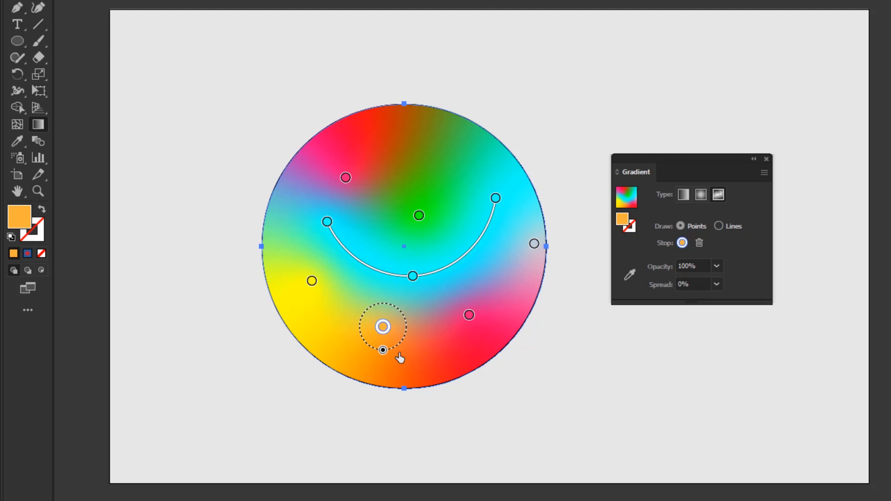